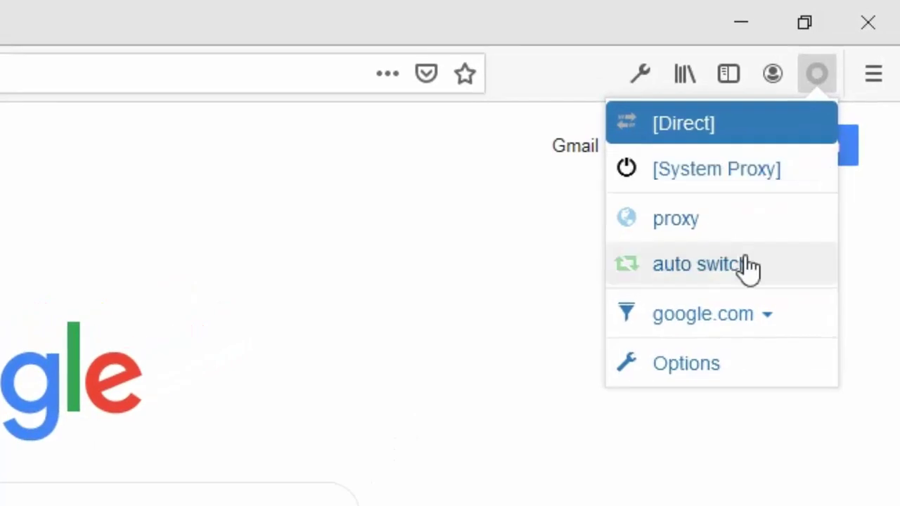
# - Switch SwitchyOmega from [Direct] to the 'proxy' profile (localhost:8080)
pyautogui.click(822, 68)
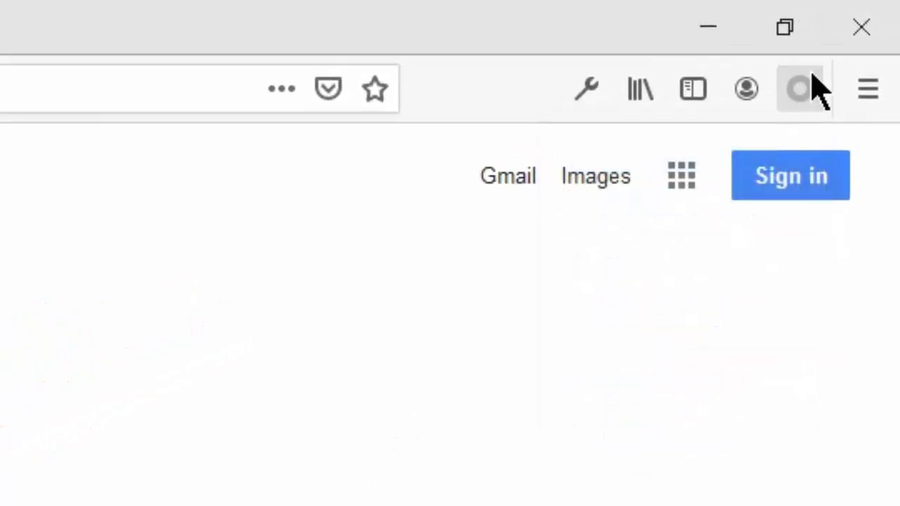
pyautogui.click(815, 90)
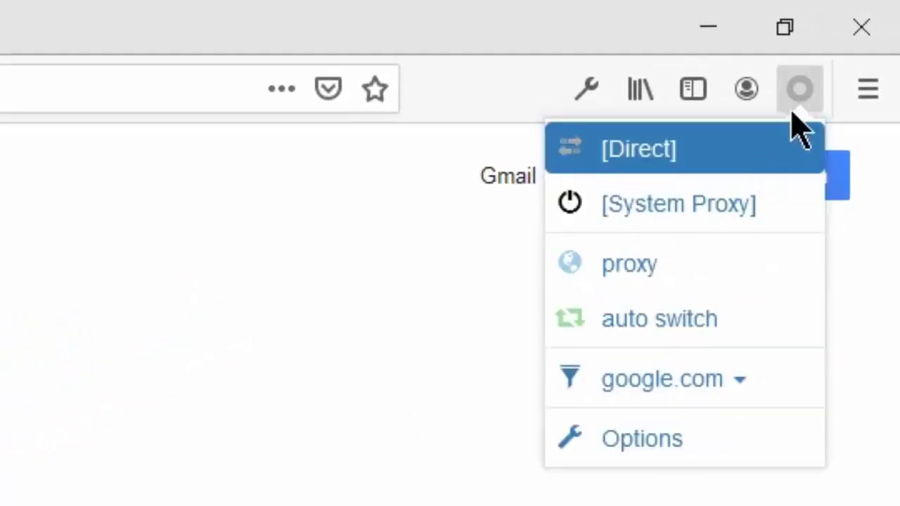
pyautogui.click(852, 90)
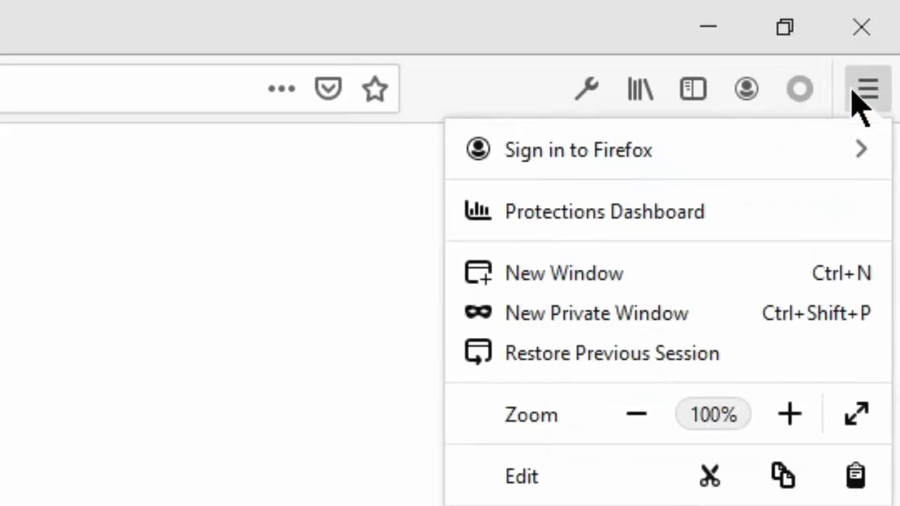
pyautogui.click(808, 88)
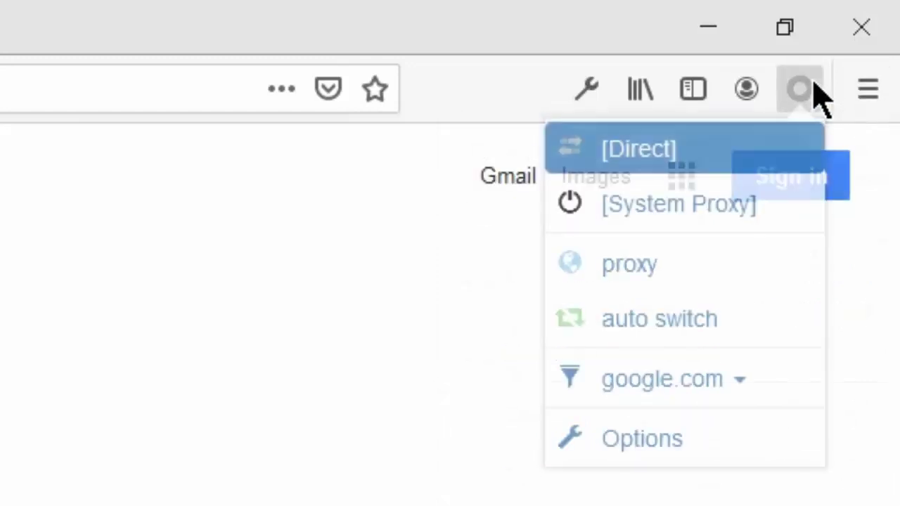
pyautogui.click(717, 261)
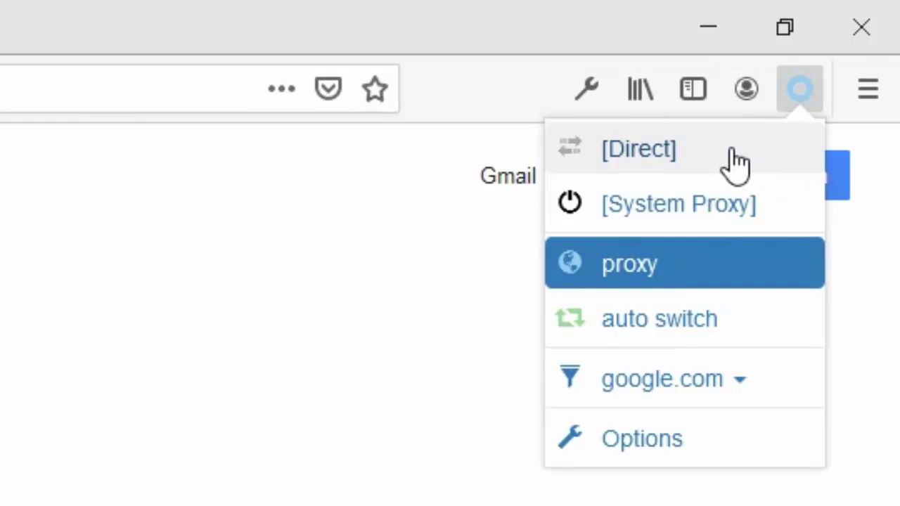
pyautogui.click(805, 87)
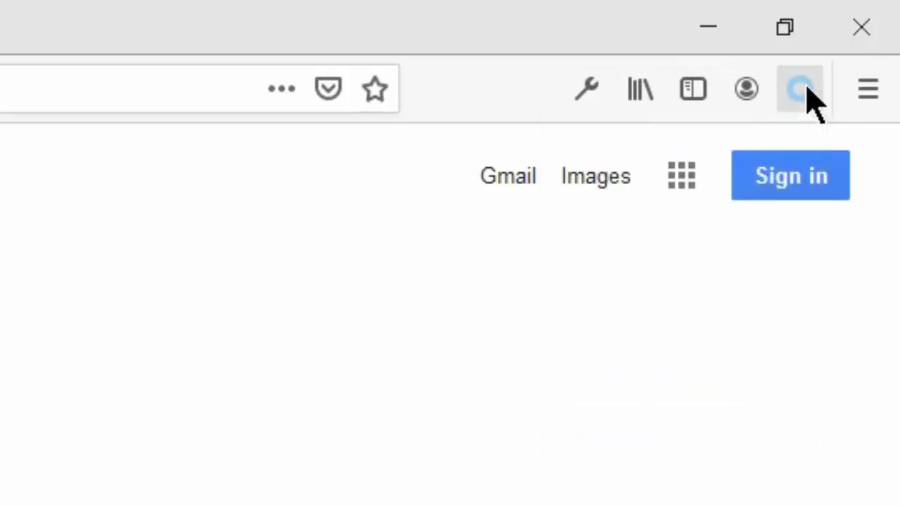
# - Open Firefox's Add-ons Manager on the Extensions page, where Proxy SwitchyOmega shows as enabled
pyautogui.click(866, 89)
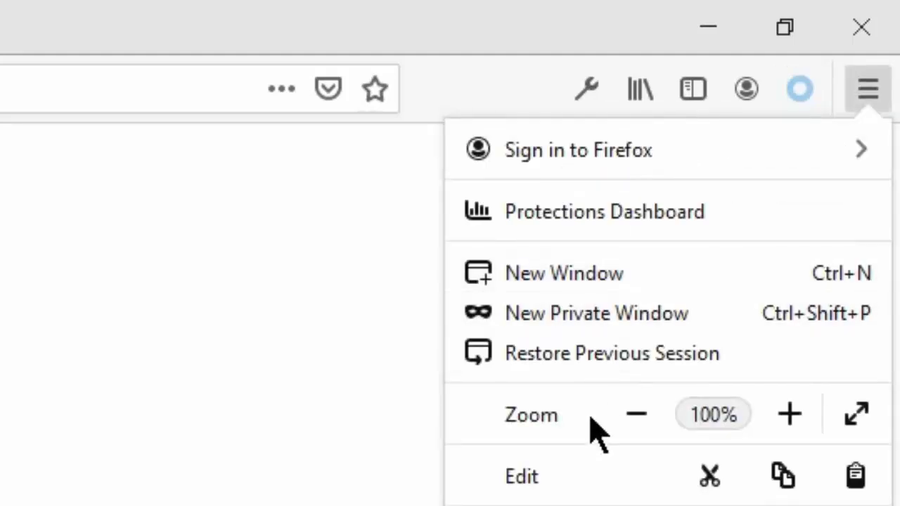
pyautogui.click(738, 289)
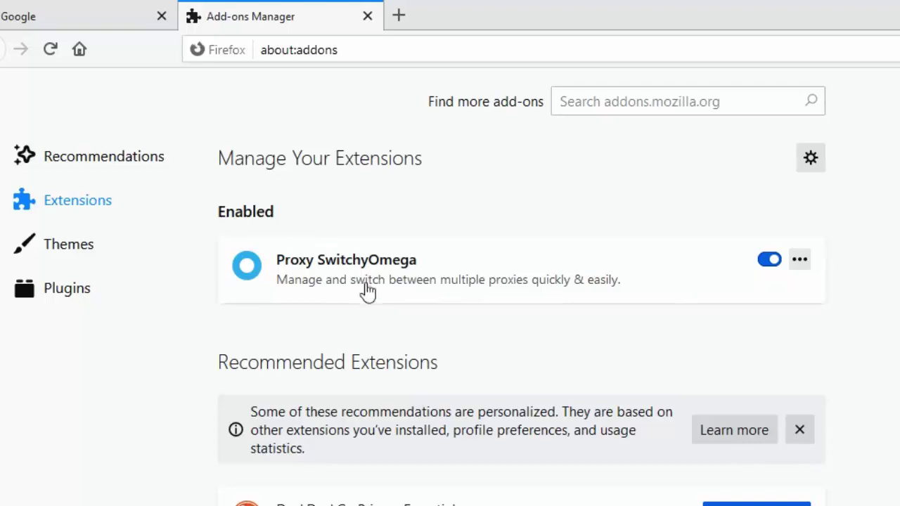
pyautogui.click(121, 281)
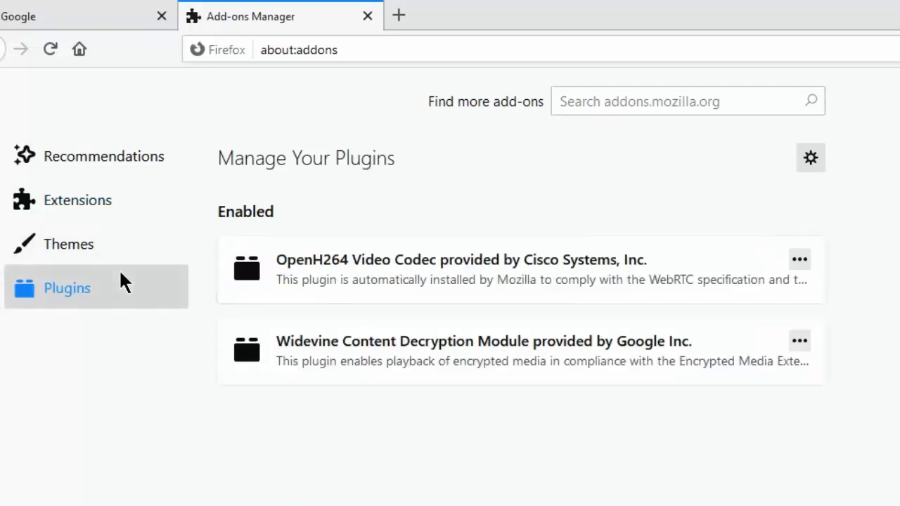
pyautogui.click(131, 210)
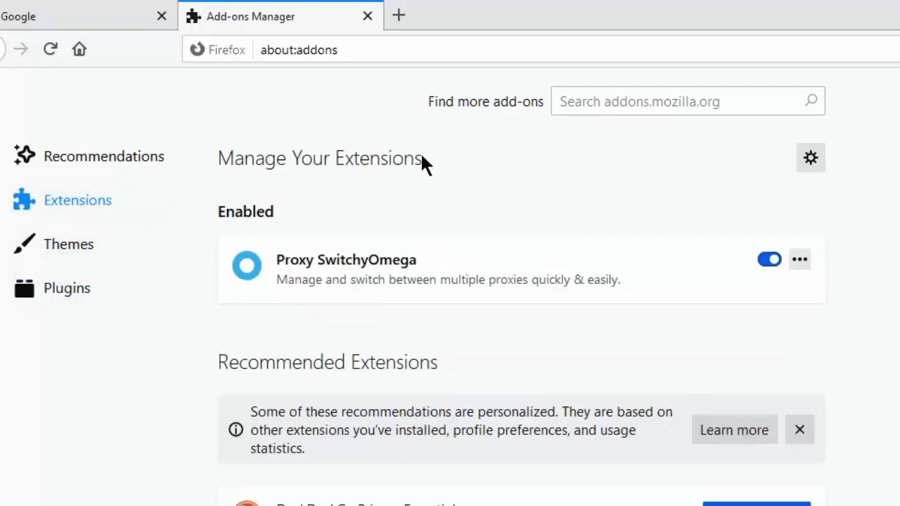
# - Search more add-ons for 'Proxy SwitchyOmega', view its addons.mozilla.org listing, then close that tab
pyautogui.click(620, 104)
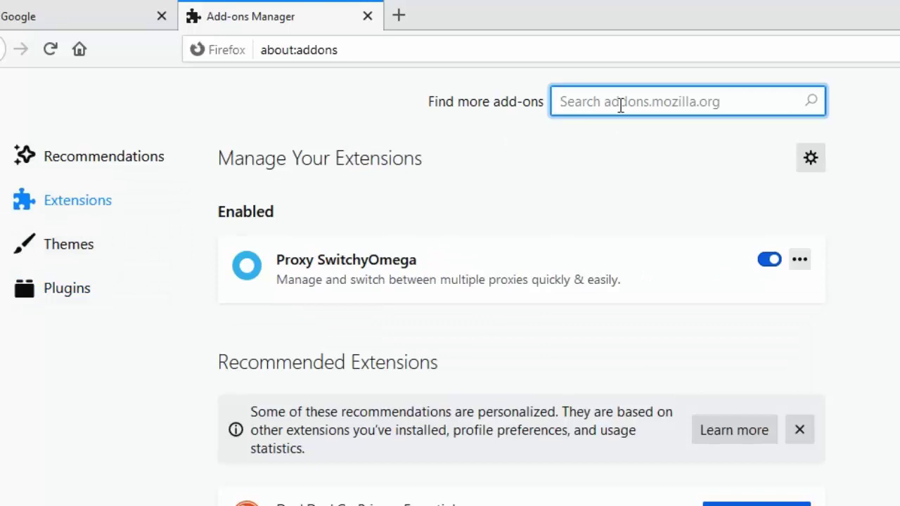
pyautogui.write('Proxy ')
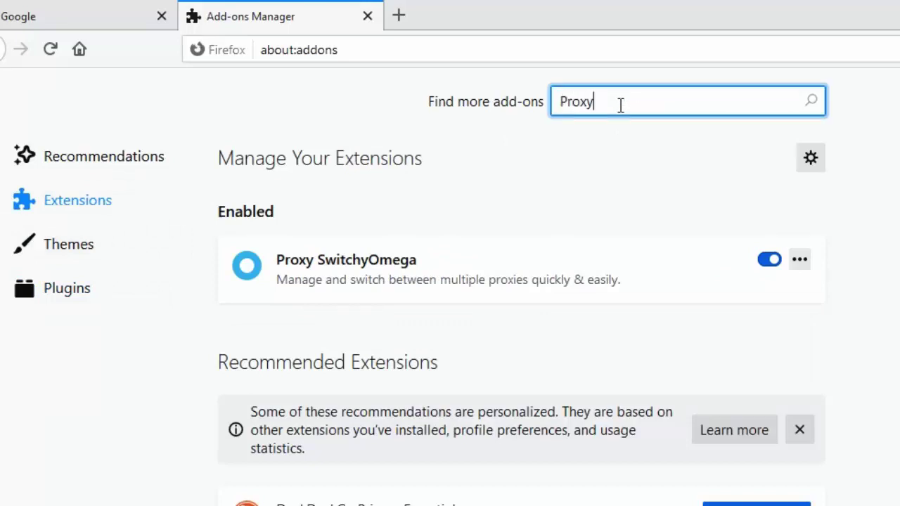
pyautogui.write('S')
pyautogui.press('BackSpace')
pyautogui.write('SwitchyOmega')
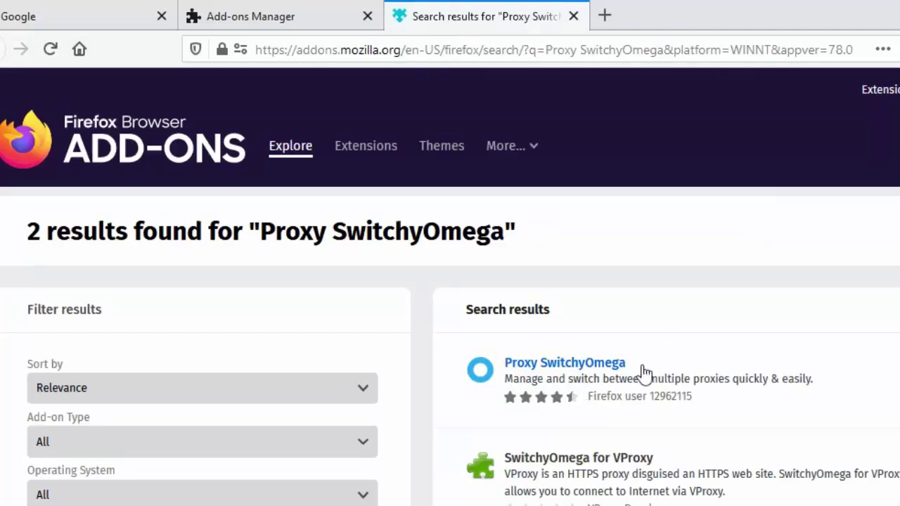
pyautogui.click(641, 365)
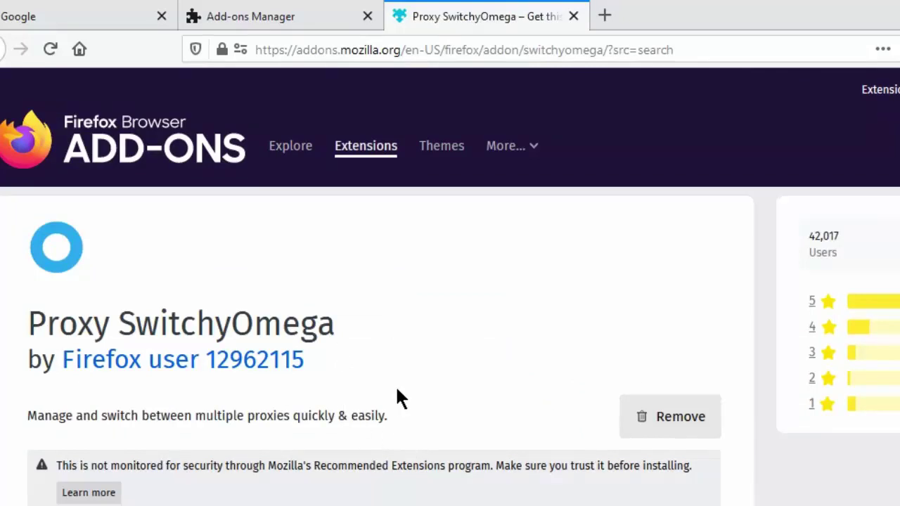
pyautogui.click(573, 16)
# - Close the Add-ons Manager and check the proxy profile's server localhost and port 8080 in SwitchyOmega Options
pyautogui.click(367, 16)
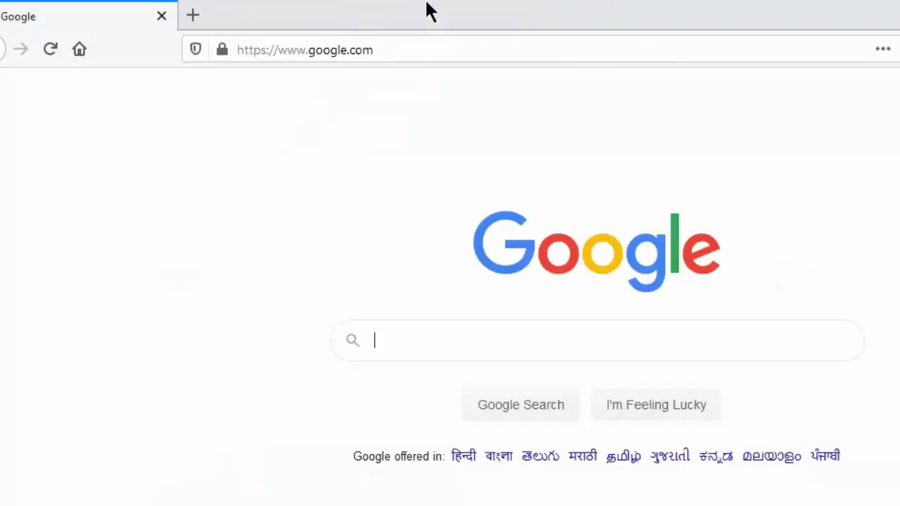
pyautogui.click(852, 39)
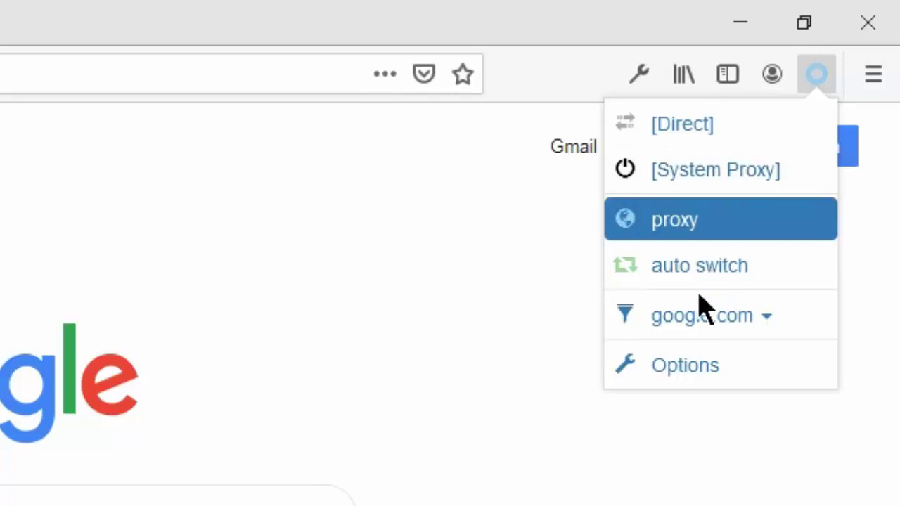
pyautogui.click(681, 383)
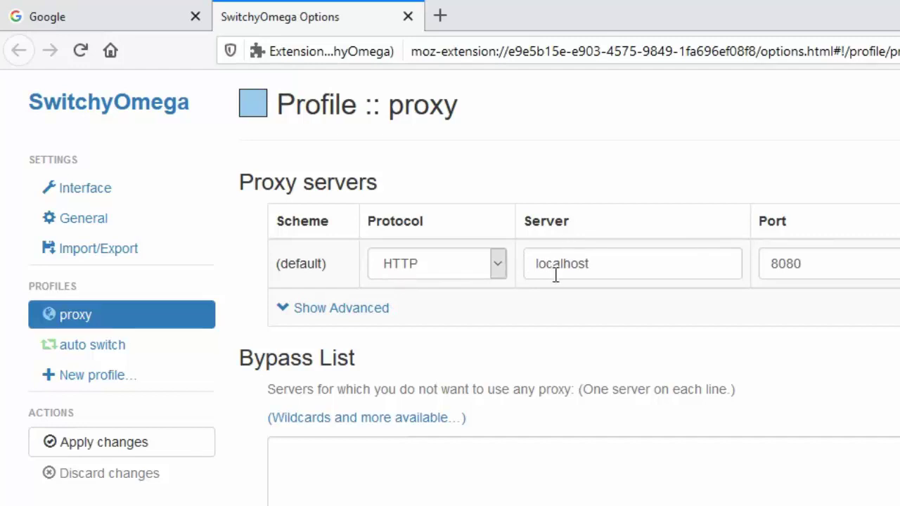
pyautogui.click(820, 265)
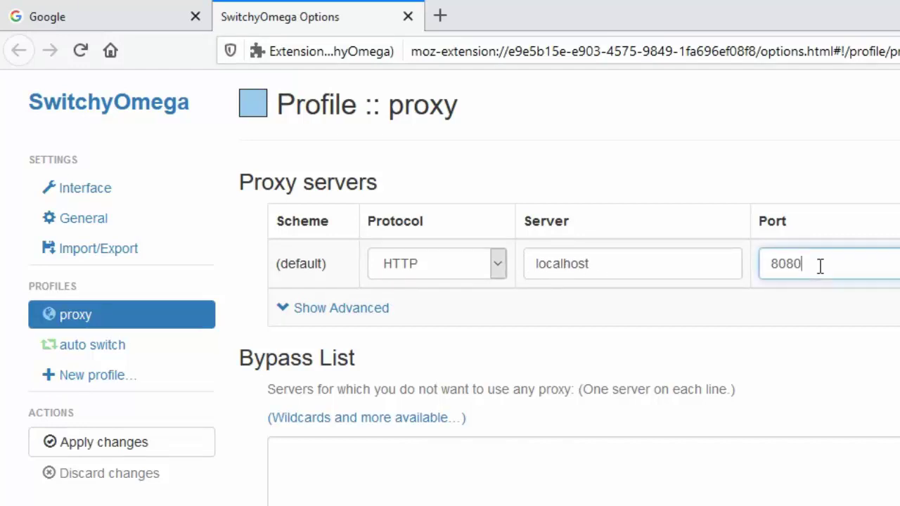
pyautogui.click(688, 264)
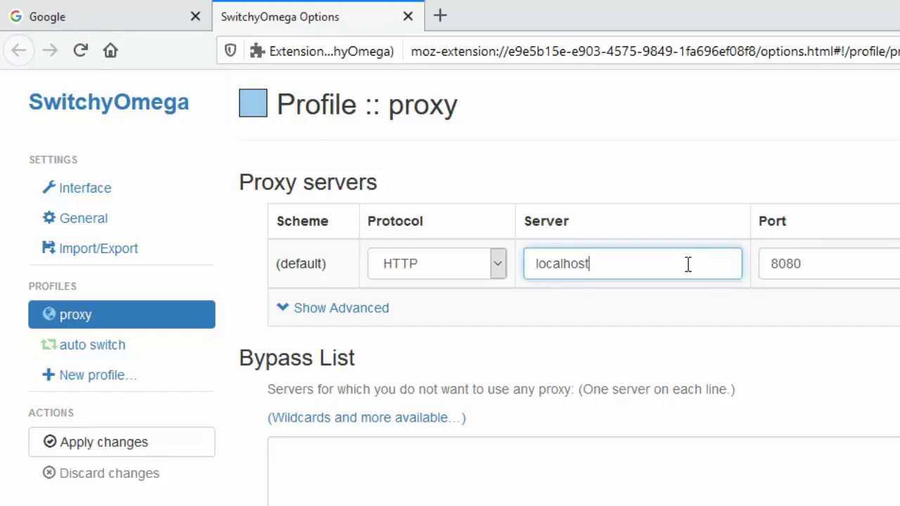
pyautogui.click(812, 265)
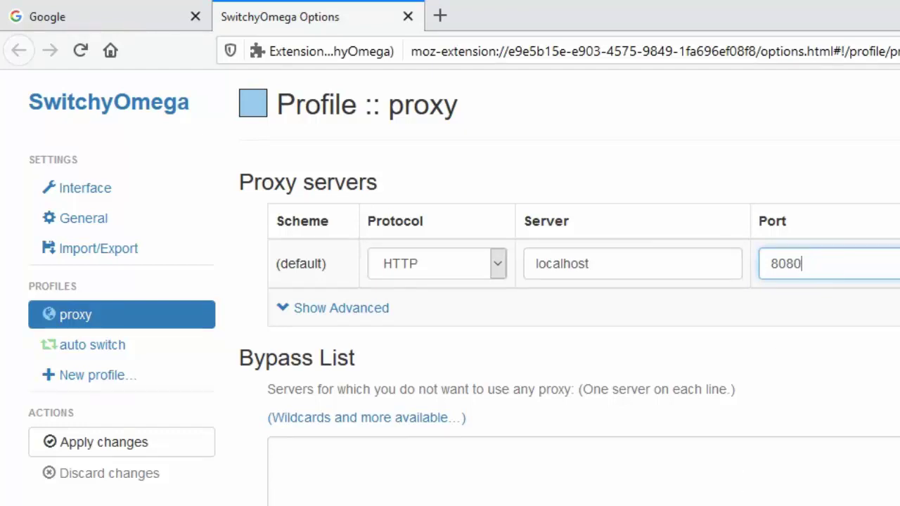
# - Load Burp's welcome page at localhost:8080 in a new tab and close the SwitchyOmega options tab
pyautogui.hotkey('alt', 'Tab')
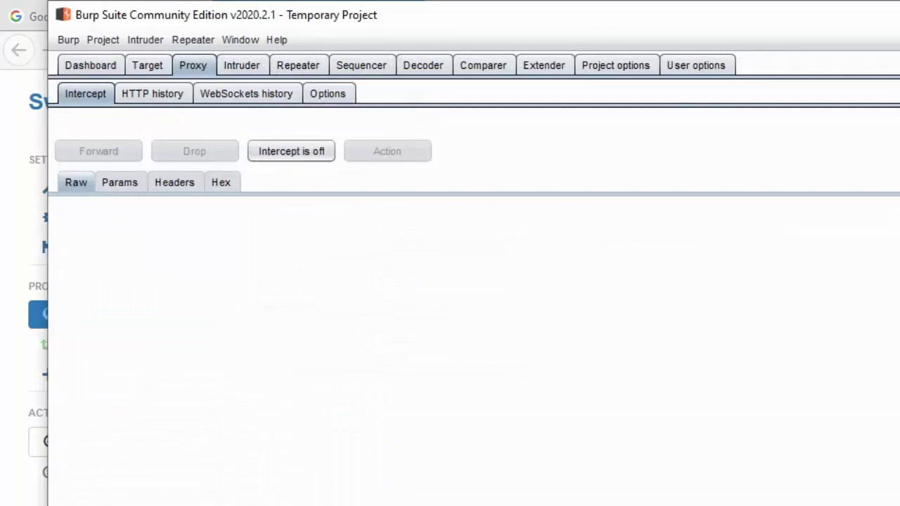
pyautogui.hotkey('alt', 'Tab')
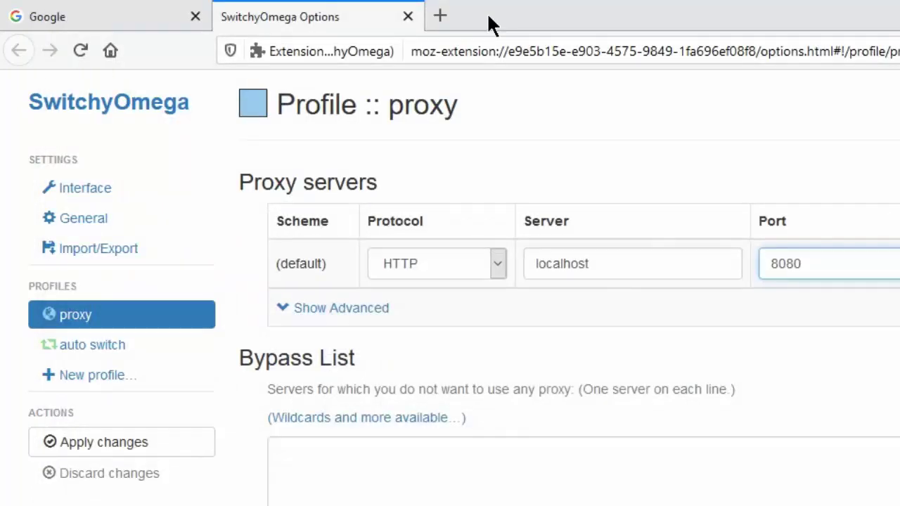
pyautogui.click(433, 10)
pyautogui.write('localhost:808')
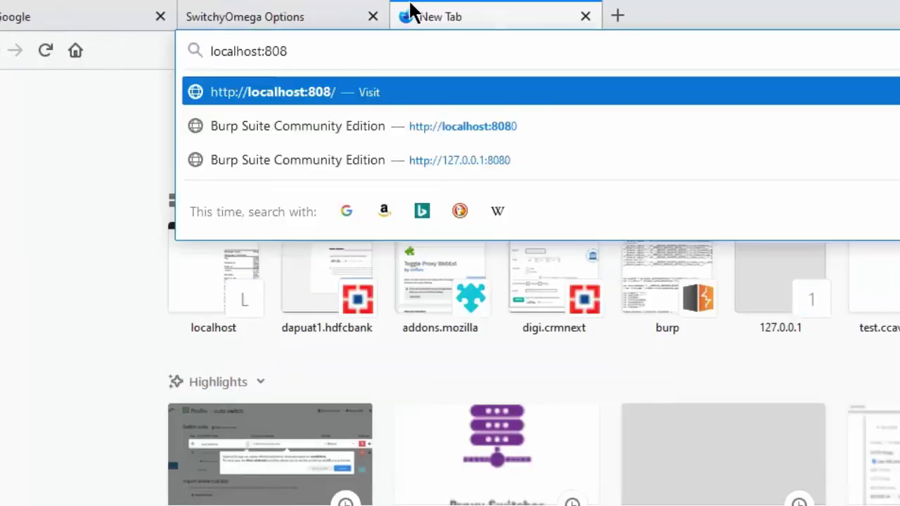
pyautogui.write('0')
pyautogui.press('Return')
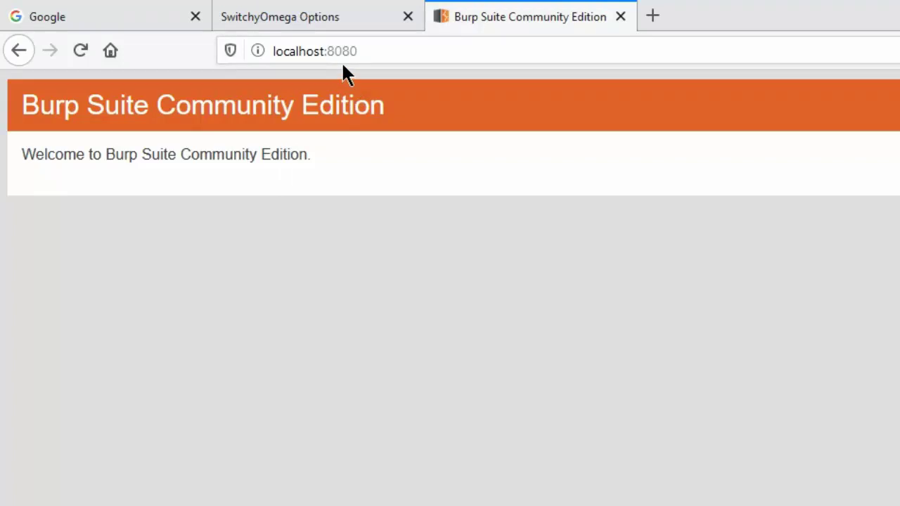
pyautogui.click(360, 11)
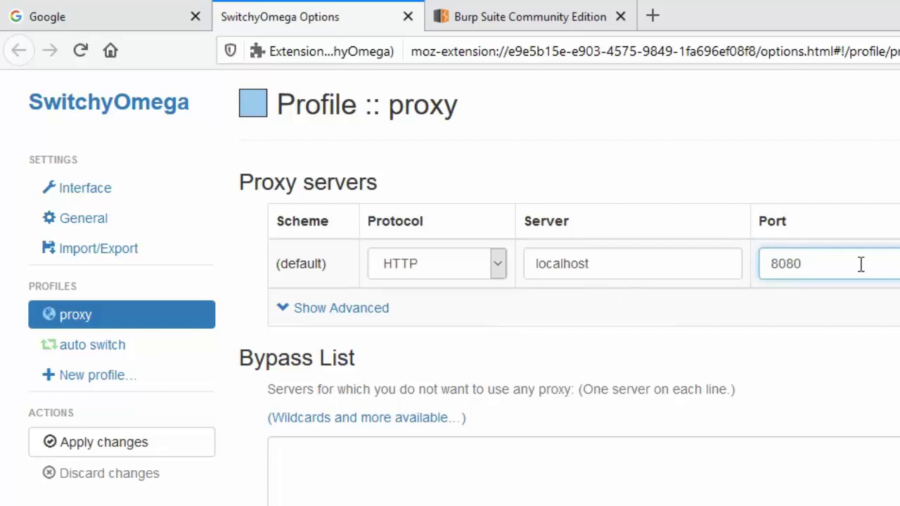
pyautogui.click(408, 17)
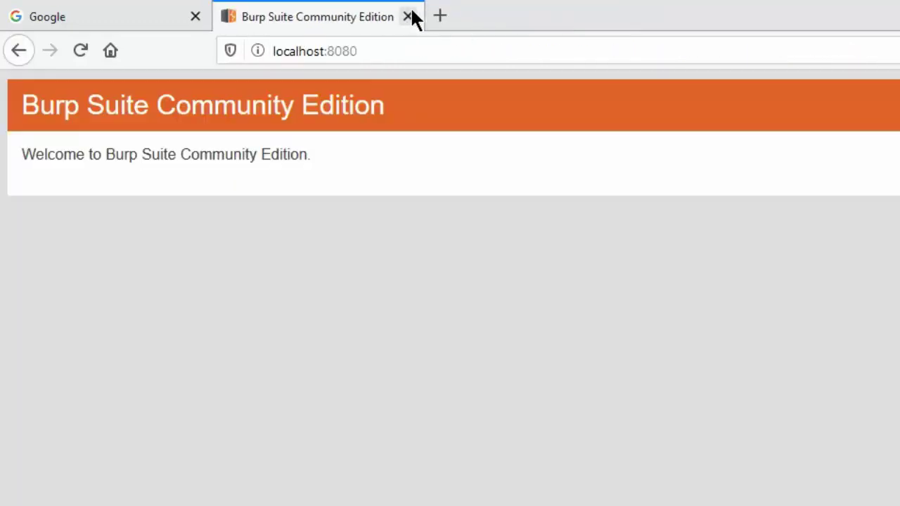
# - Close the Burp tab, set SwitchyOmega to Direct, and search Google for 'google'
pyautogui.click(410, 17)
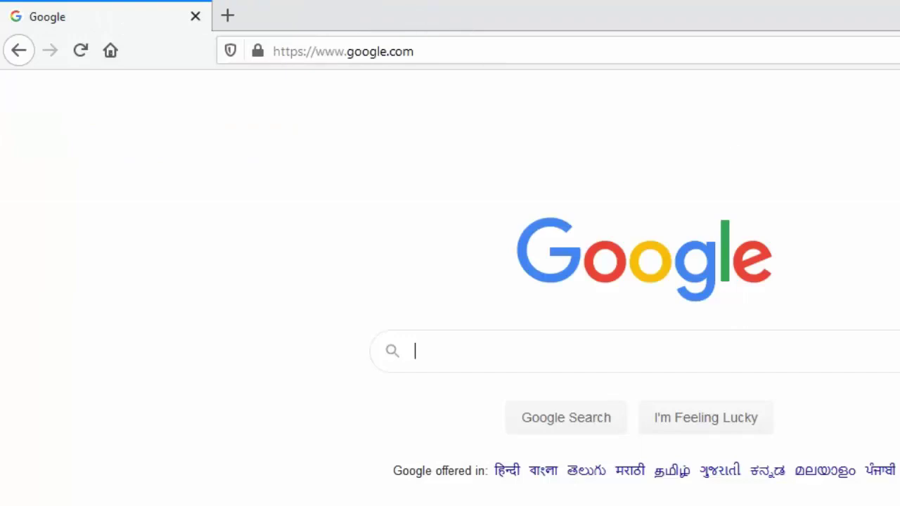
pyautogui.press('F5')
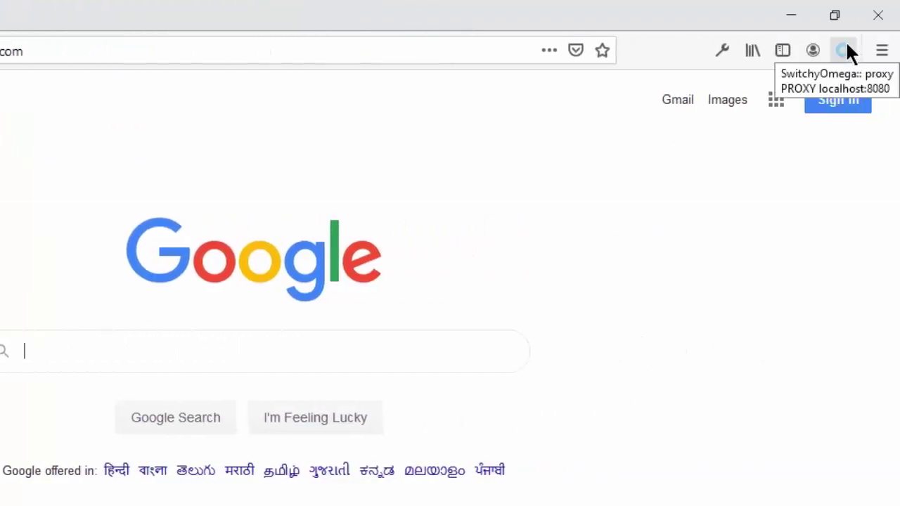
pyautogui.click(846, 51)
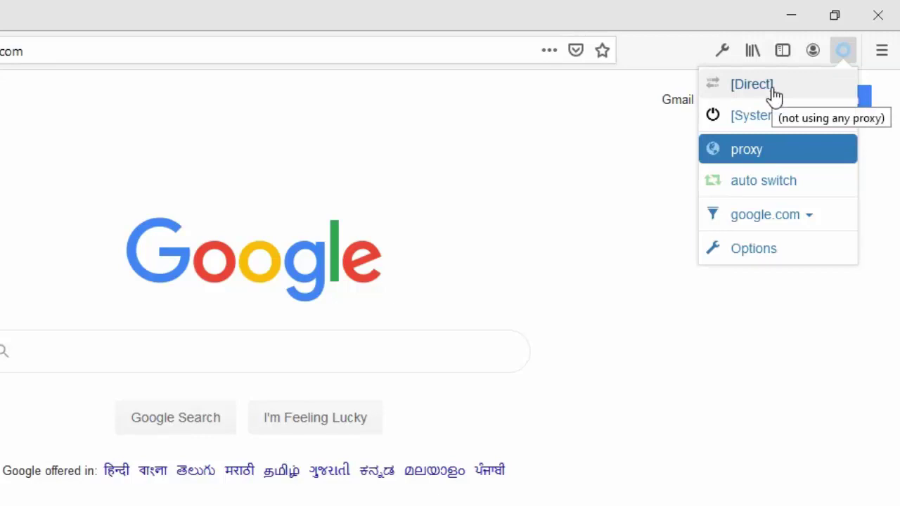
pyautogui.click(770, 90)
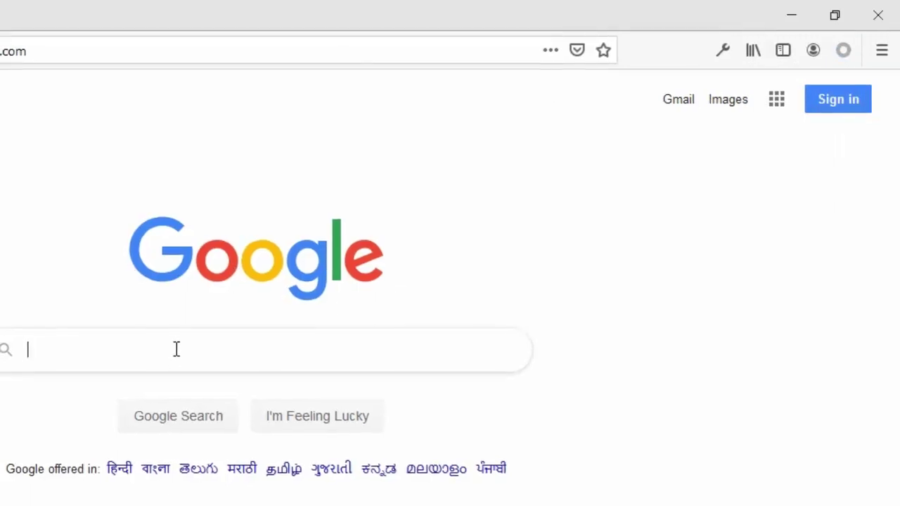
pyautogui.write('google')
pyautogui.press('Return')
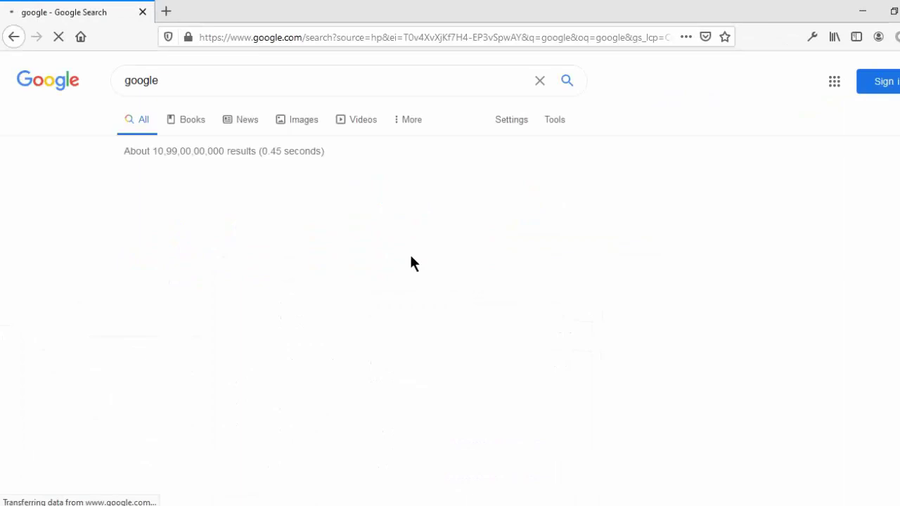
# - Switch SwitchyOmega back to the 'proxy' profile and bring Burp Suite forward
pyautogui.click(889, 39)
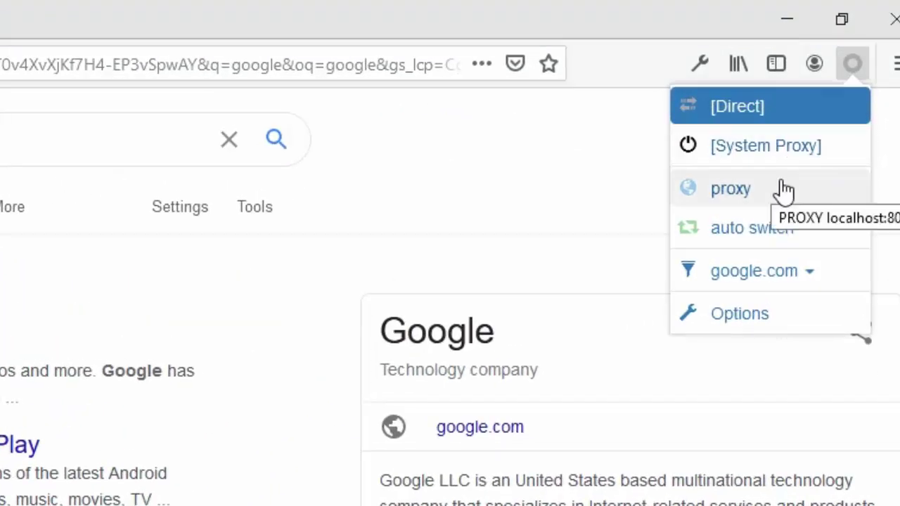
pyautogui.click(785, 190)
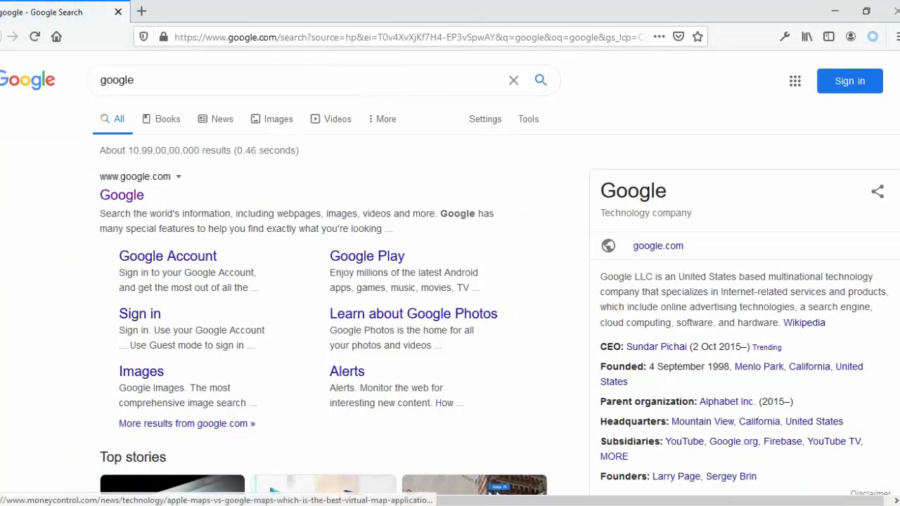
pyautogui.hotkey('alt', 'Tab')
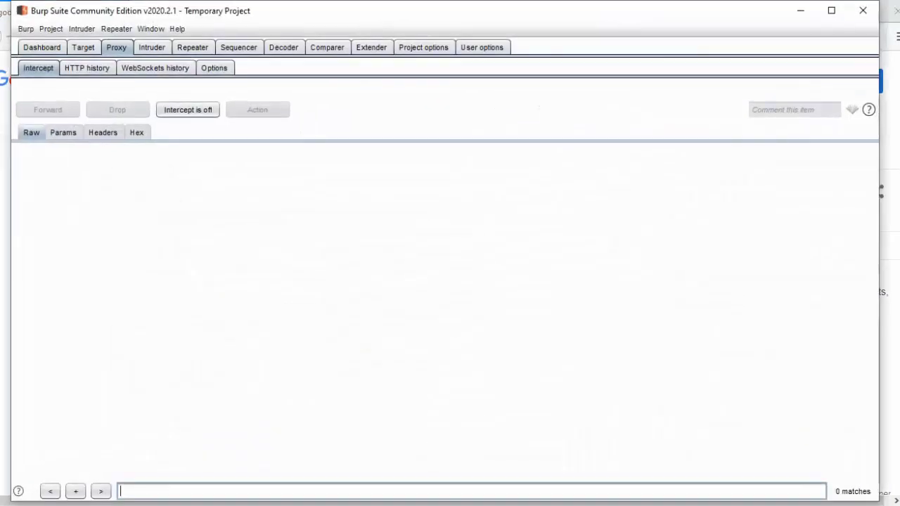
# - Turn Burp interception on and resubmit the Google search in Firefox
pyautogui.click(190, 113)
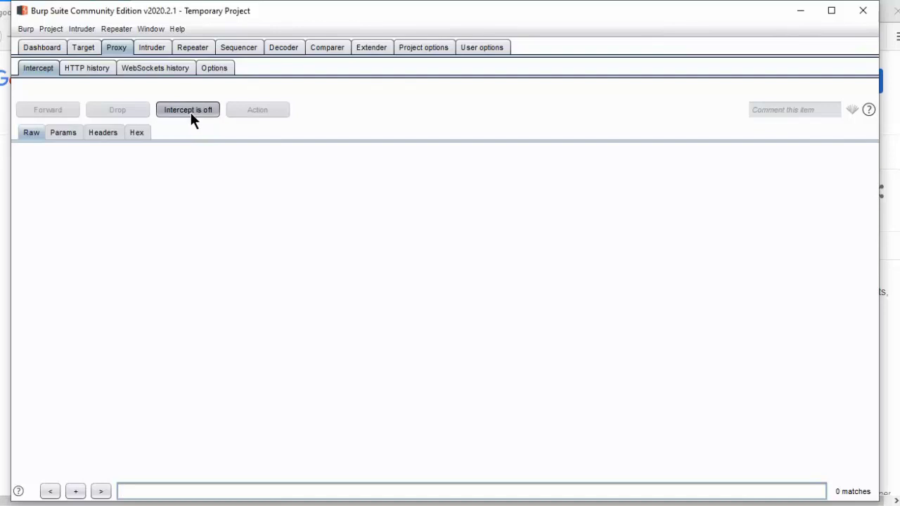
pyautogui.click(803, 13)
pyautogui.click(398, 87)
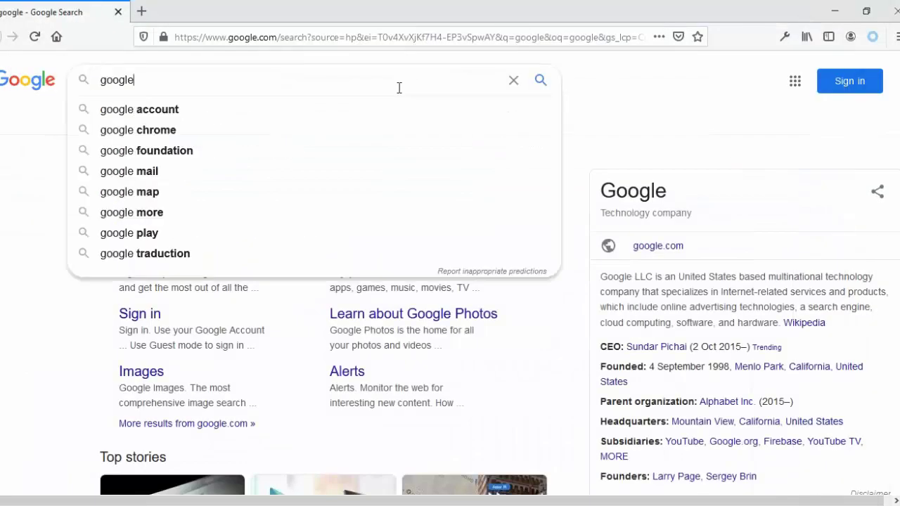
pyautogui.press('Escape')
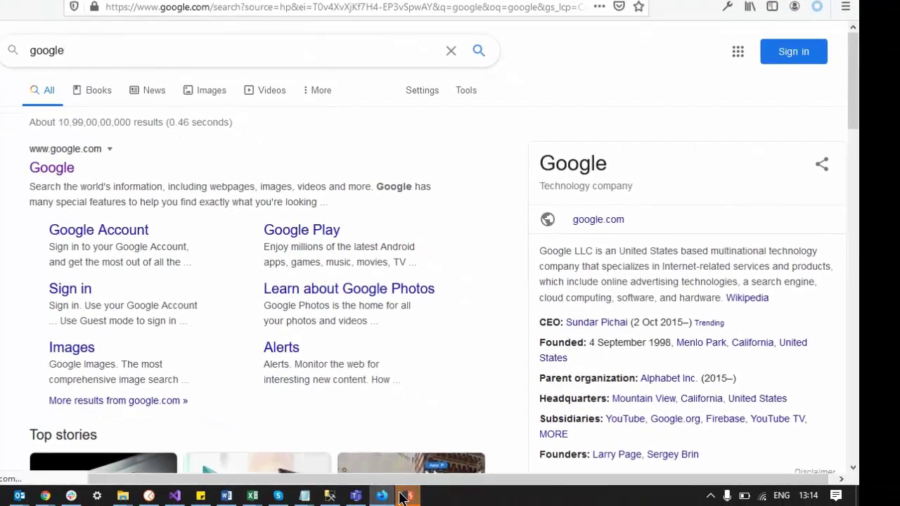
pyautogui.click(403, 496)
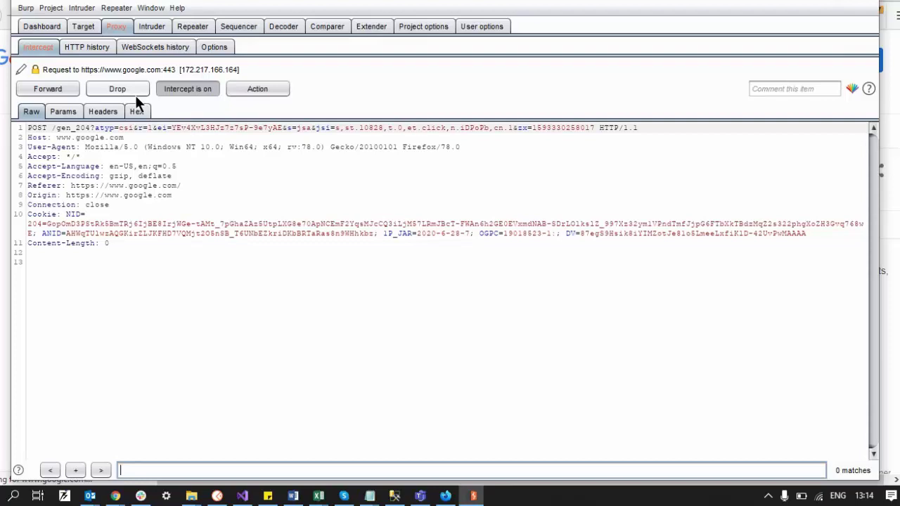
pyautogui.hotkey('alt', 'Tab')
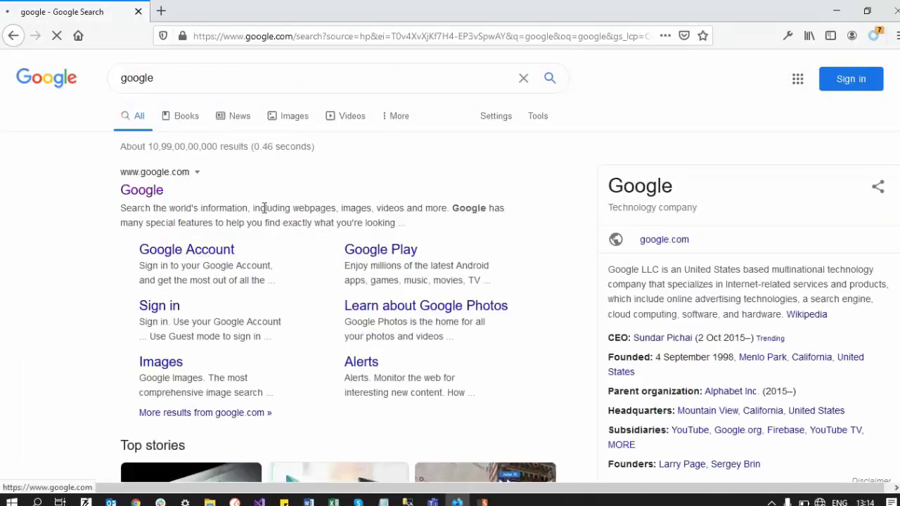
pyautogui.click(483, 502)
pyautogui.click(190, 104)
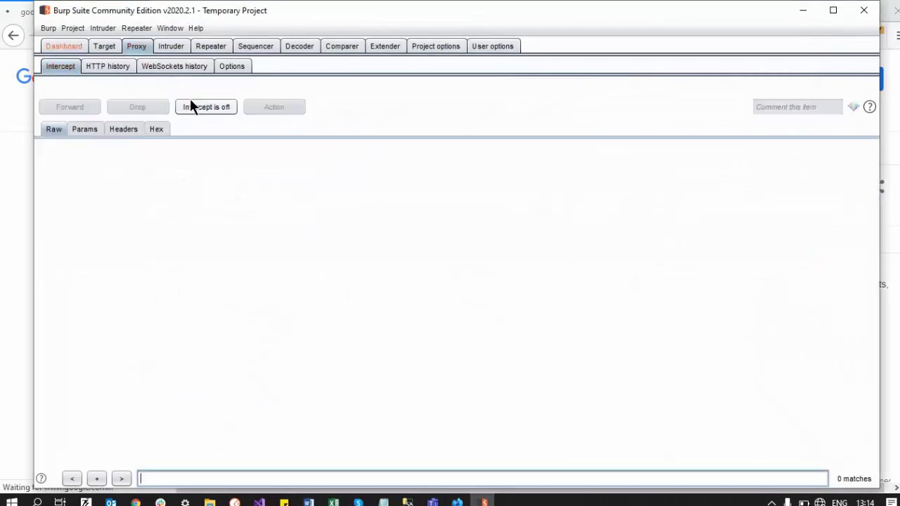
# - Replace the Burp error page by loading google.com from 'goog' in the address bar
pyautogui.click(24, 170)
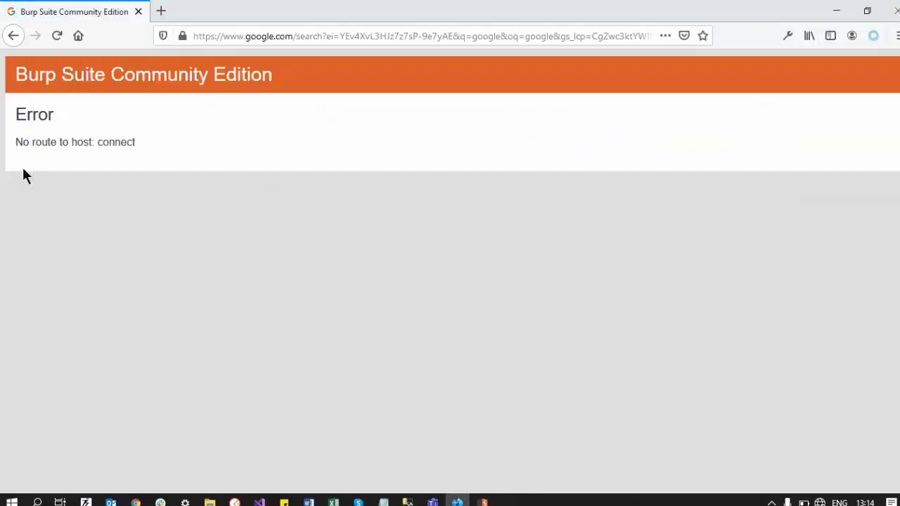
pyautogui.click(243, 36)
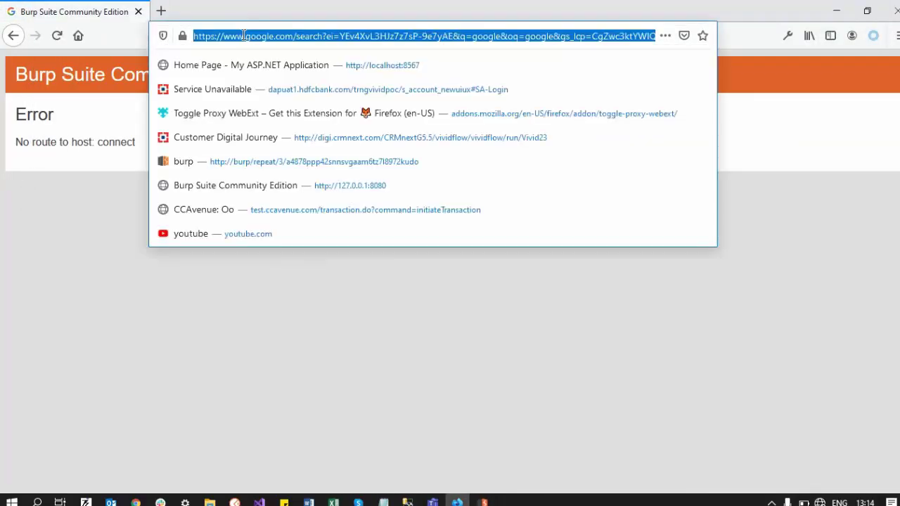
pyautogui.write('google.com')
pyautogui.press('Return')
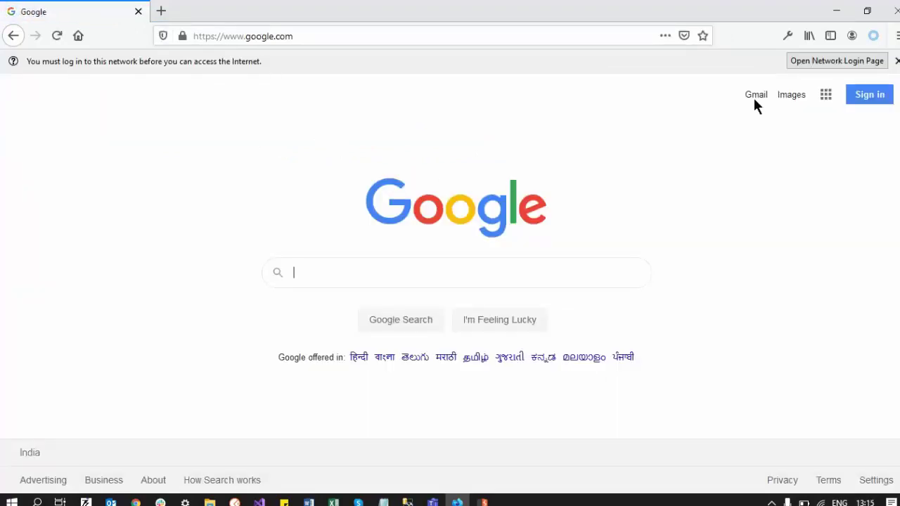
pyautogui.click(871, 41)
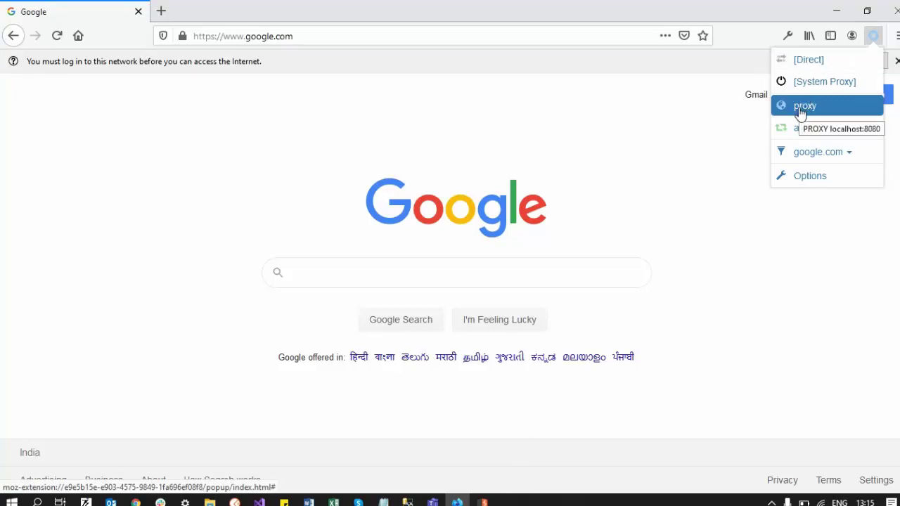
# - Turn Burp interception on and search Google for 'google' in Firefox
pyautogui.click(484, 502)
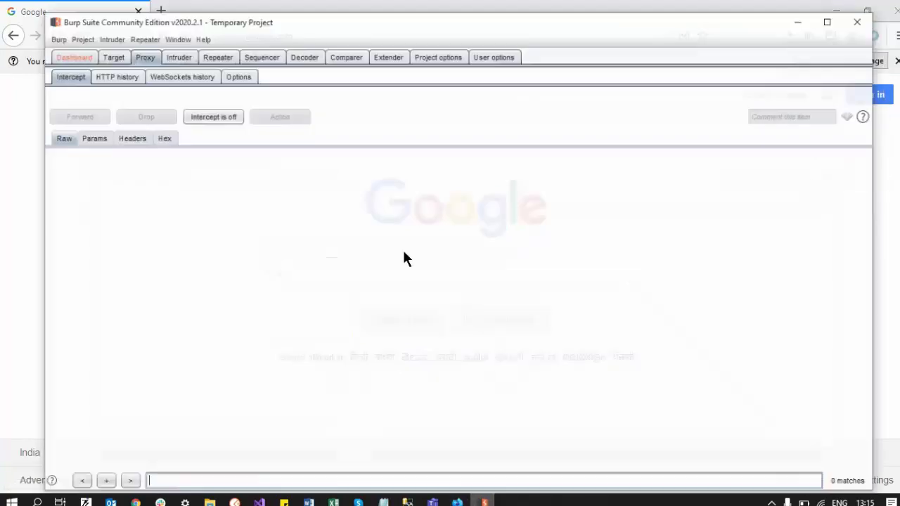
pyautogui.click(229, 110)
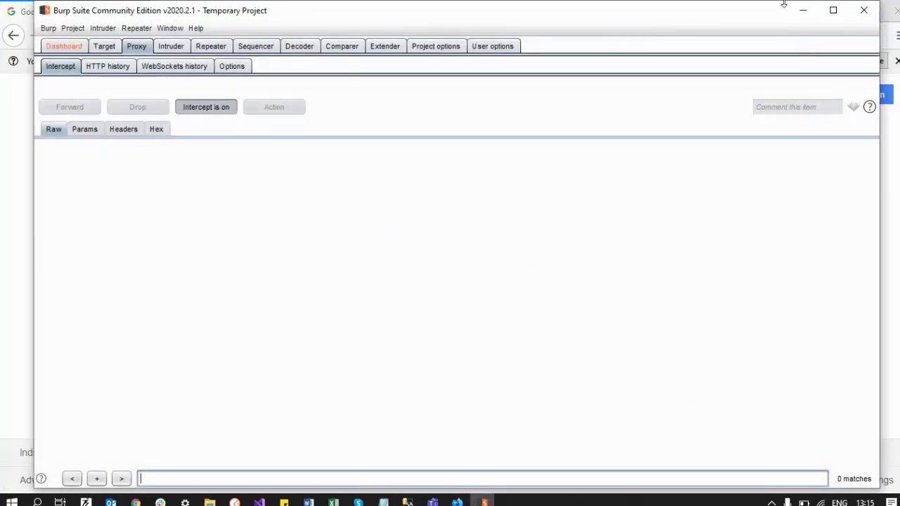
pyautogui.click(805, 11)
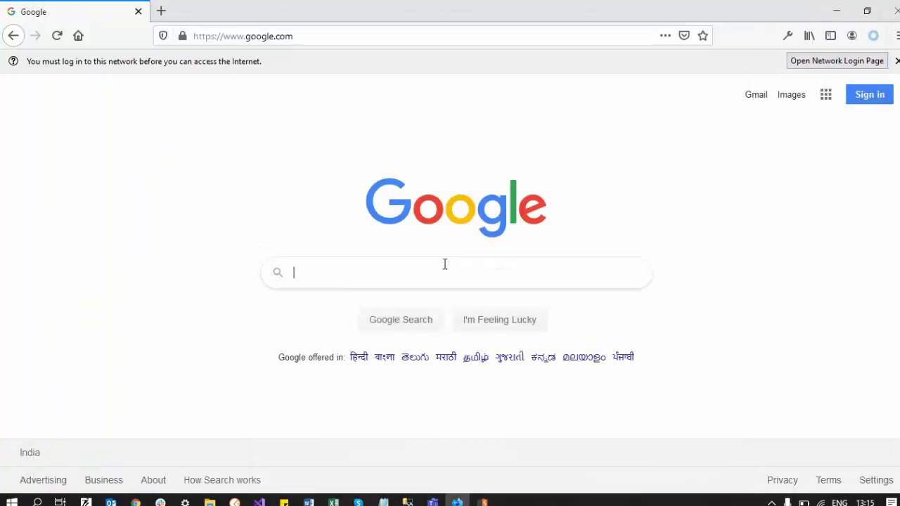
pyautogui.write('google')
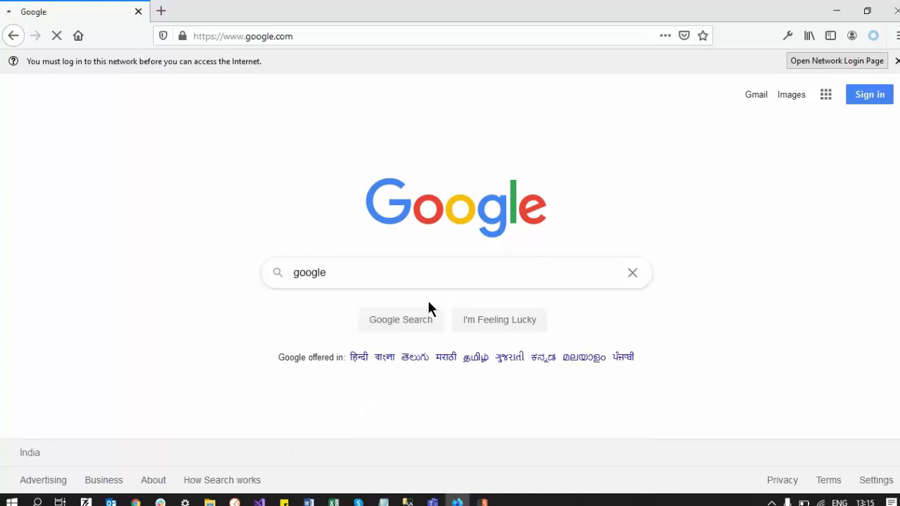
# - View the caught detectportal.firefox.com request, turn interception off, and minimize Burp
pyautogui.moveTo(483, 501)
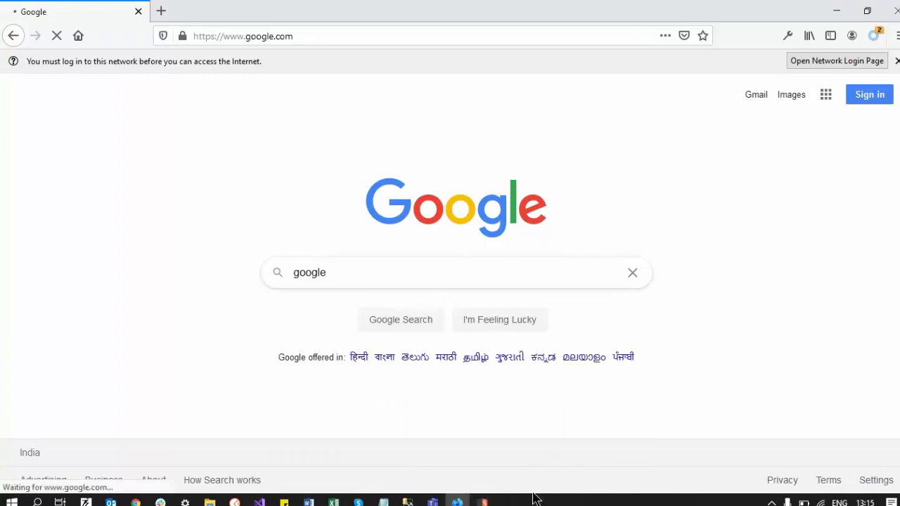
pyautogui.click(483, 501)
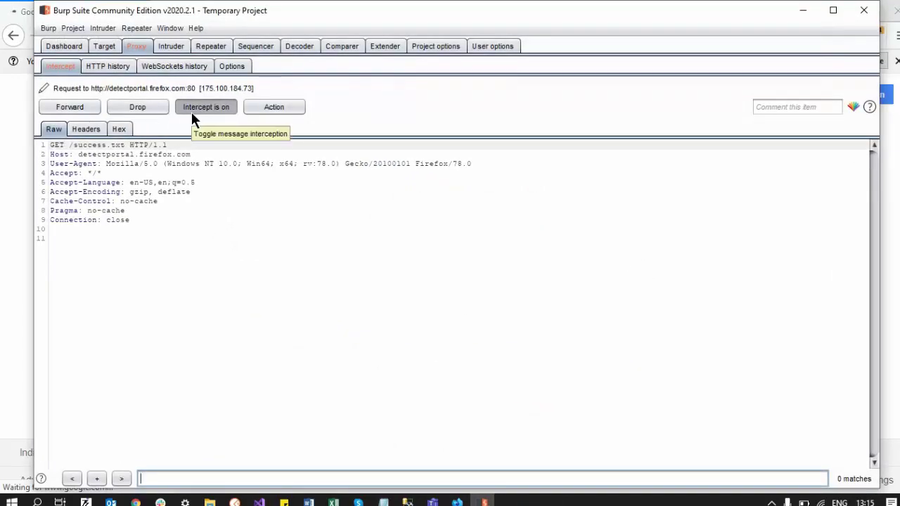
pyautogui.click(191, 112)
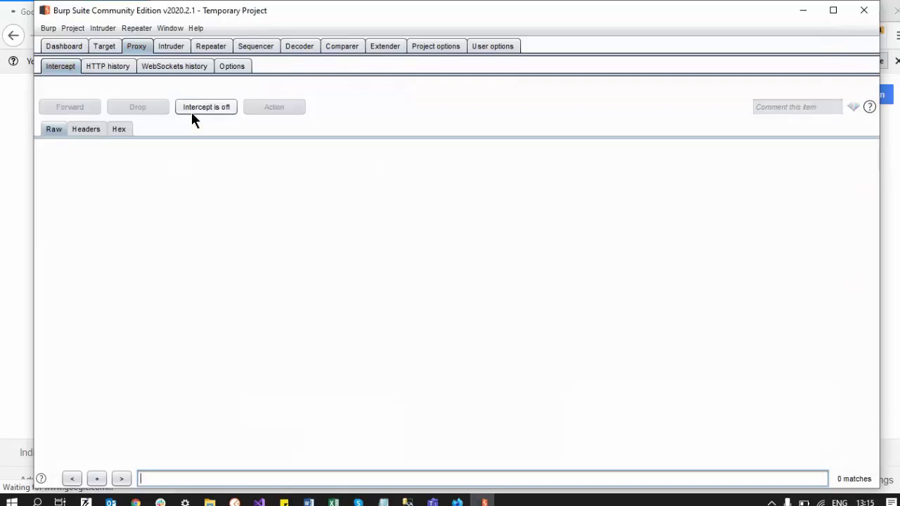
pyautogui.click(801, 13)
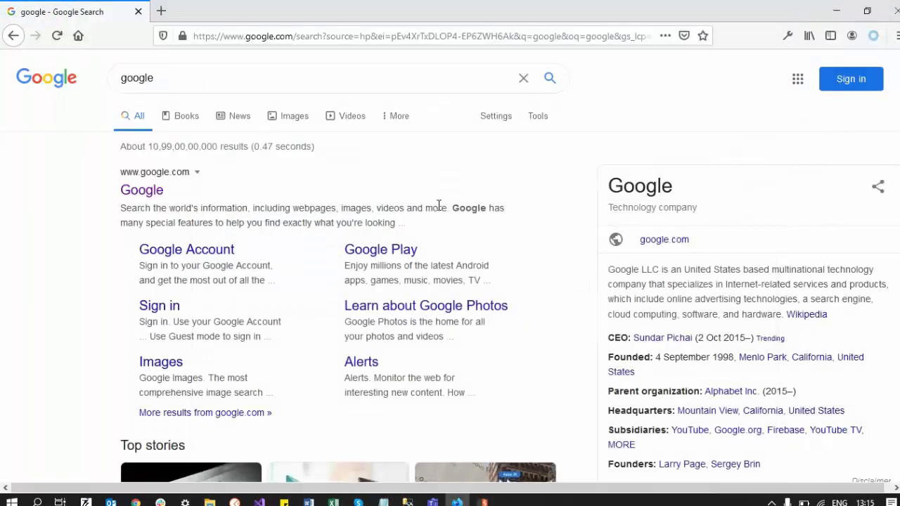
# - Turn Burp interception on and replace the Google search term with 'news'
pyautogui.click(872, 36)
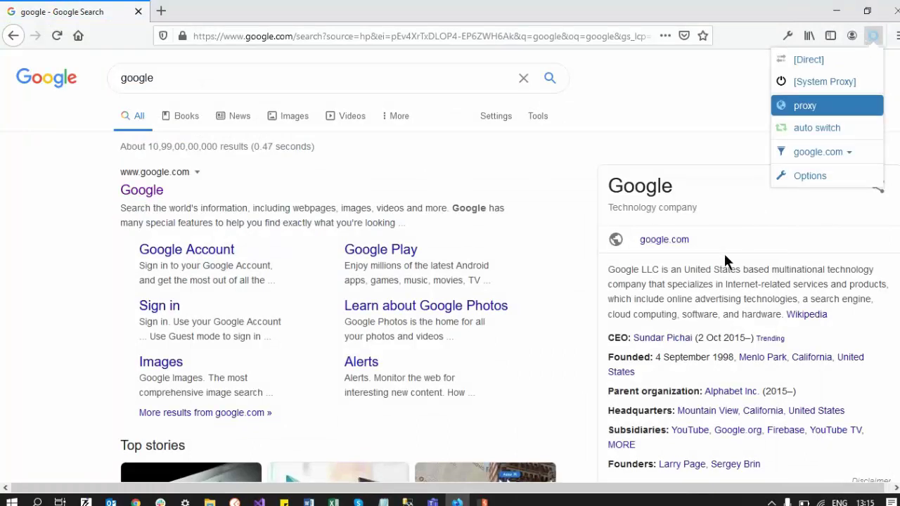
pyautogui.click(484, 502)
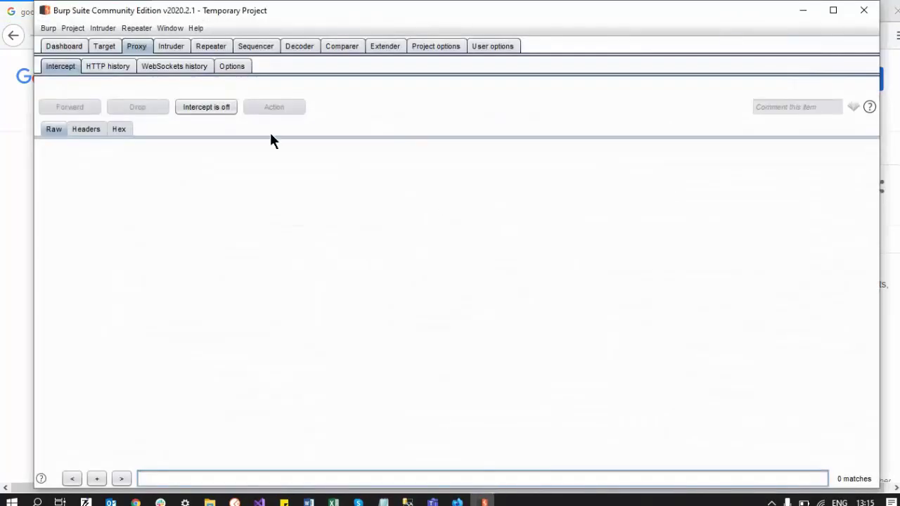
pyautogui.click(226, 107)
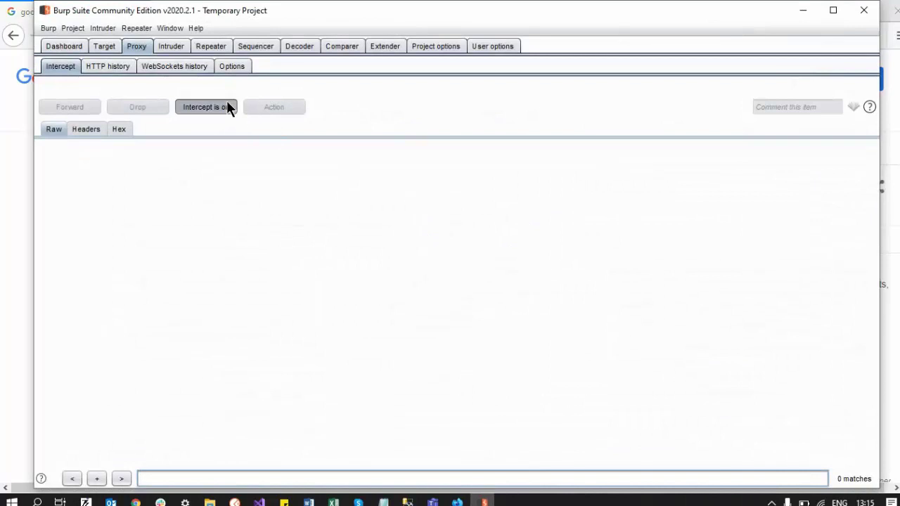
pyautogui.click(799, 12)
pyautogui.click(303, 81)
pyautogui.doubleClick(303, 80)
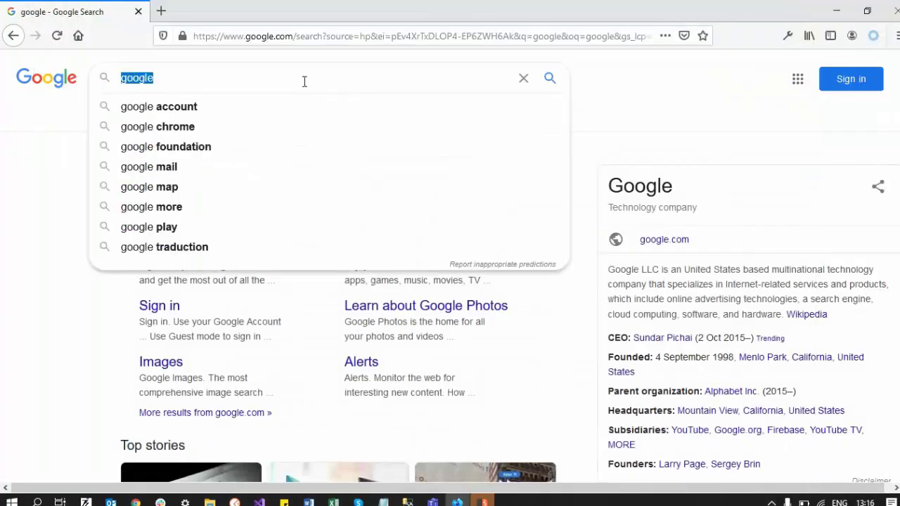
pyautogui.write('news')
pyautogui.press('Return')
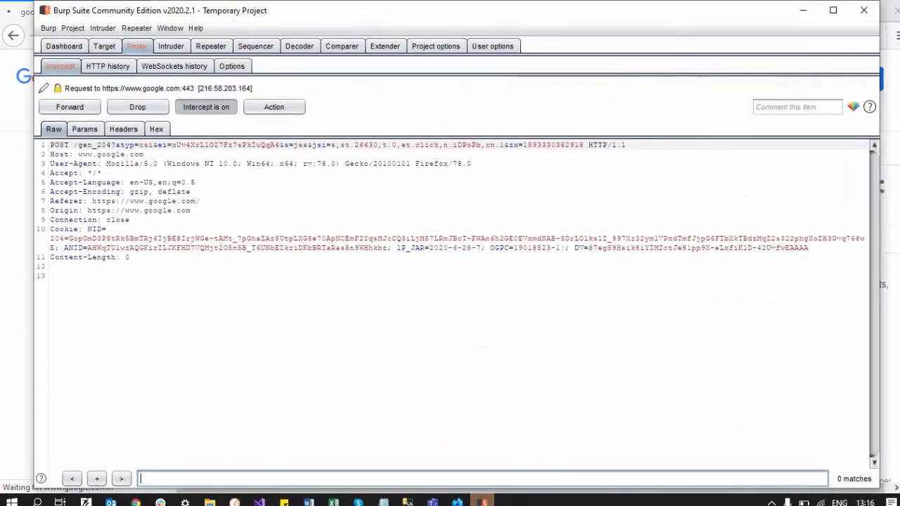
# - Release the caught Google POST, re-enable interception, and minimize Burp to see the news results
pyautogui.click(180, 104)
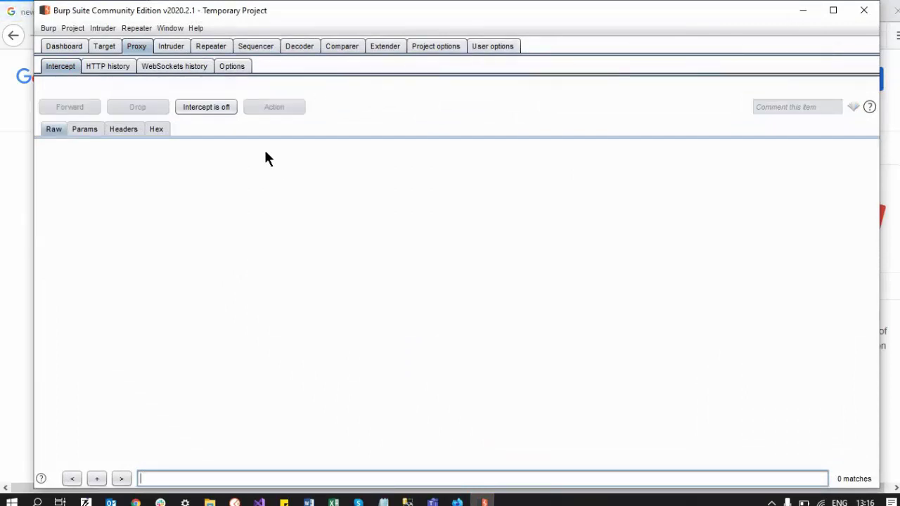
pyautogui.click(212, 107)
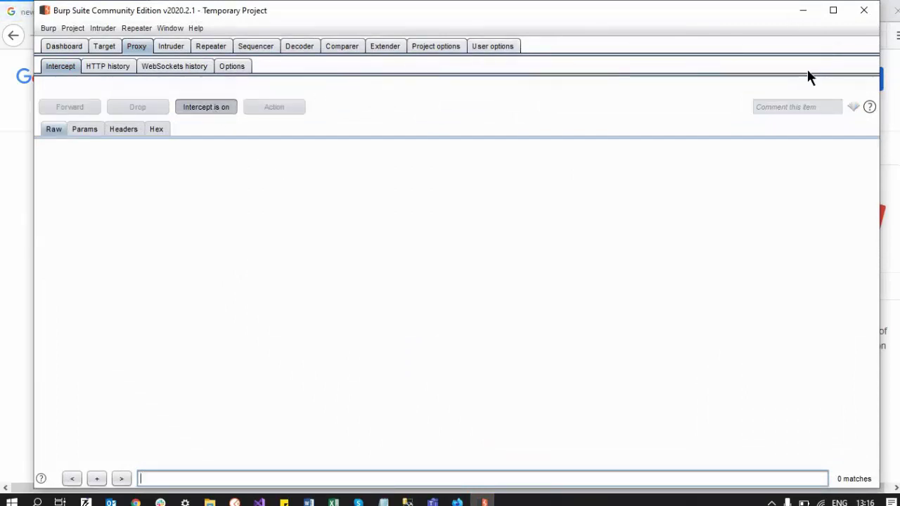
pyautogui.click(803, 11)
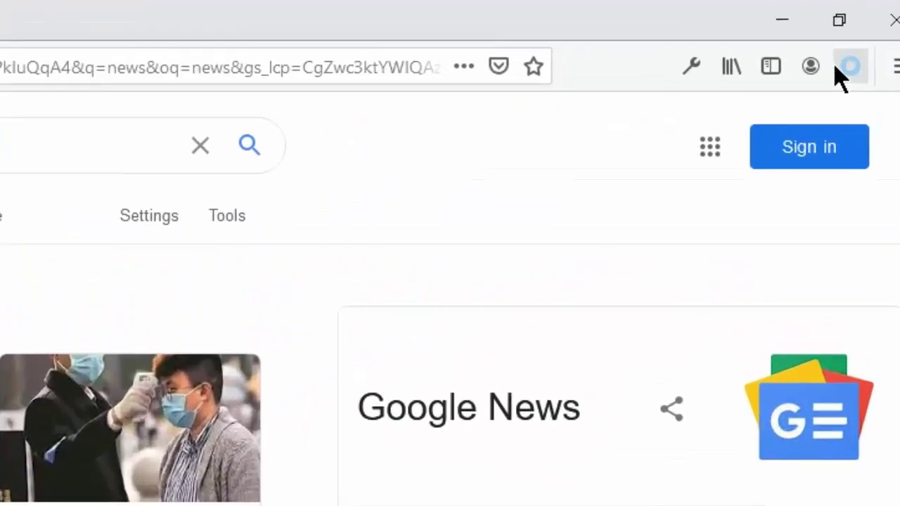
# - Switch the SwitchyOmega profile to [Direct] and scroll the Google 'news' results
pyautogui.click(863, 50)
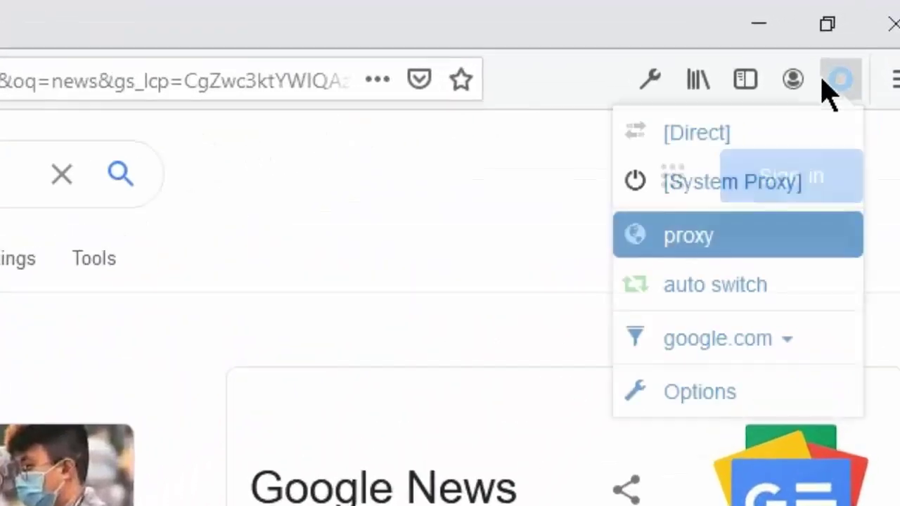
pyautogui.click(740, 151)
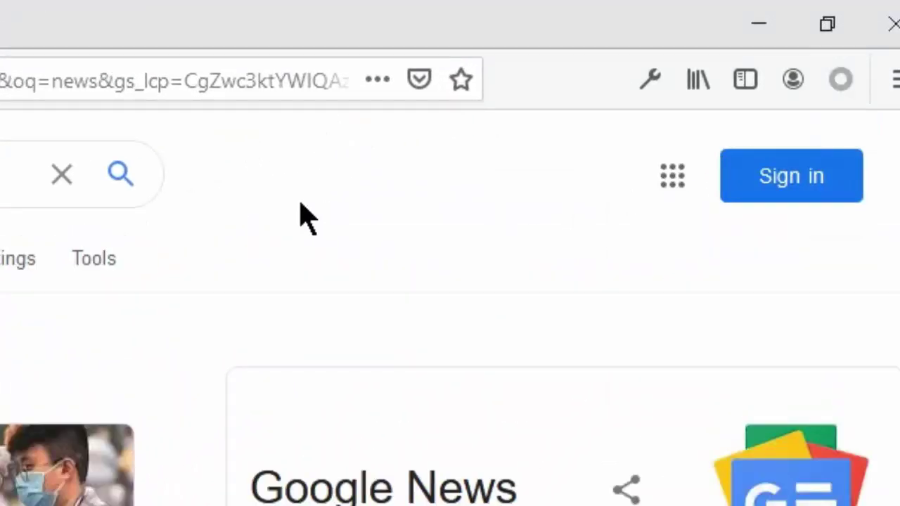
pyautogui.scroll(-5, 380, 235)
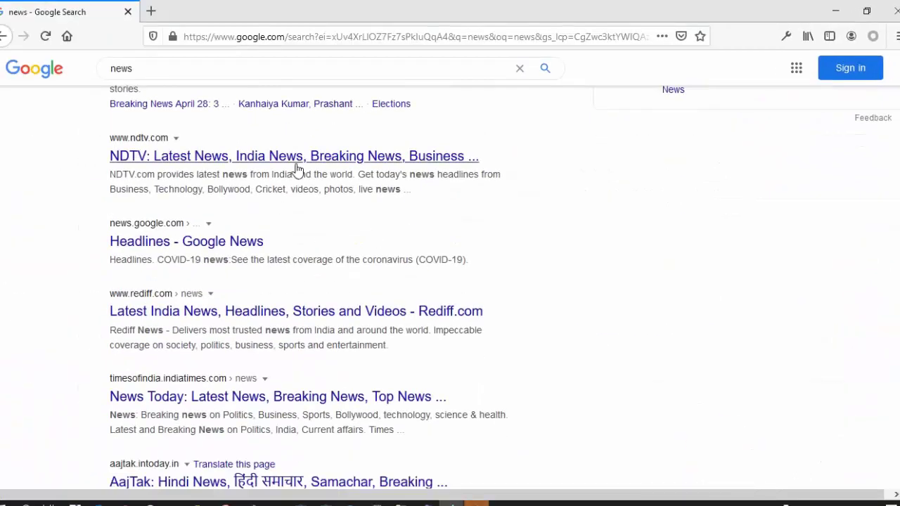